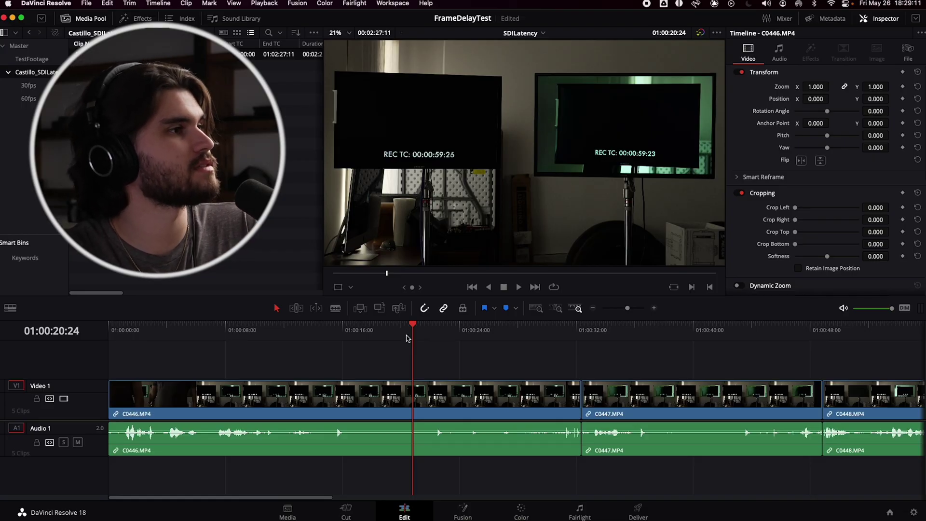
# Step: Advance frame by frame through clip C0446 to 01:00:21:01, comparing the dog flash and timecodes on both monitors
pyautogui.press('Right')
pyautogui.press('Right')
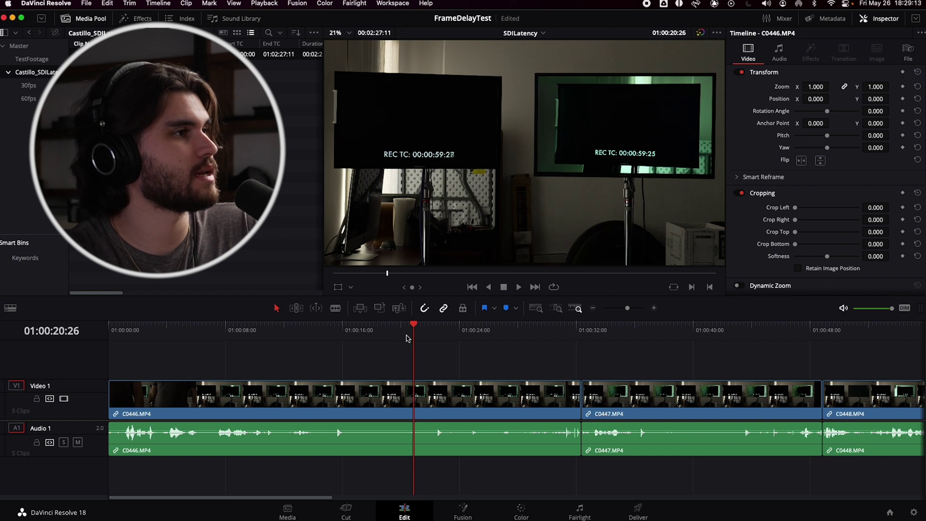
pyautogui.press('Right')
pyautogui.press('Right')
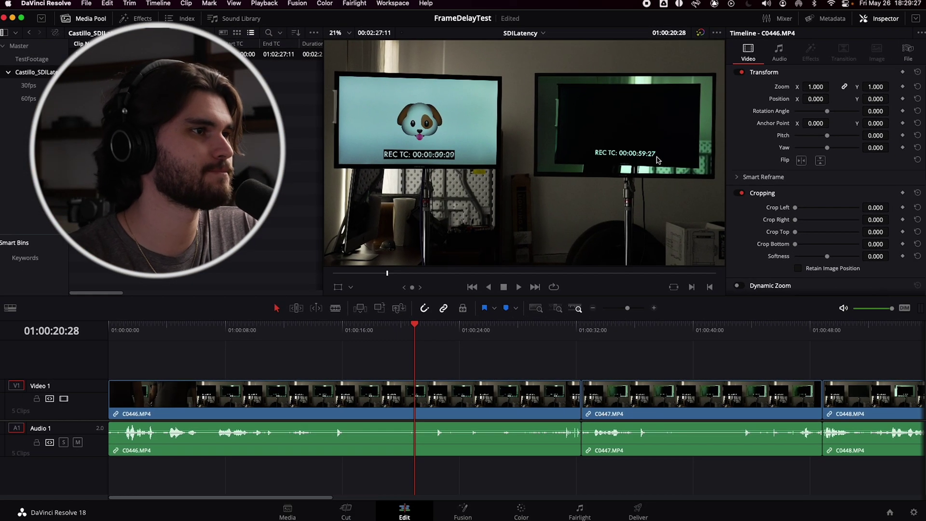
pyautogui.press('Right')
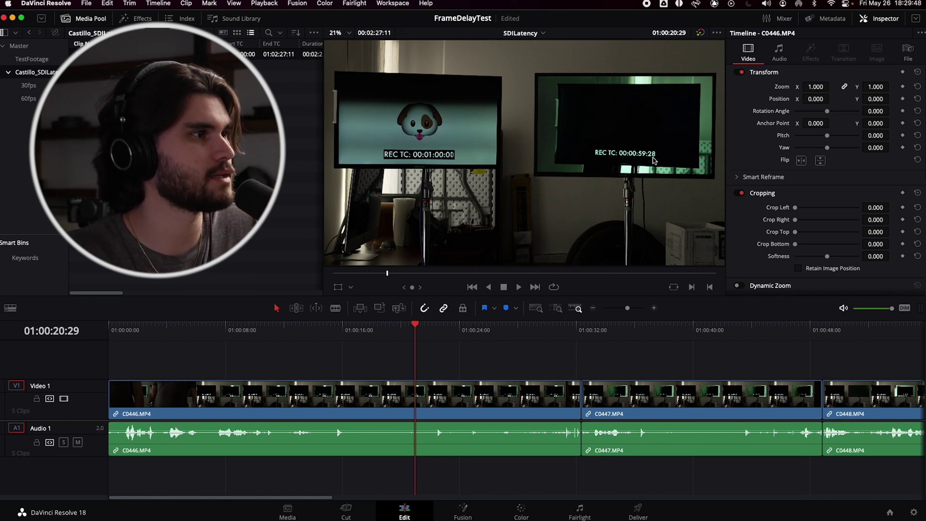
pyautogui.press('Right')
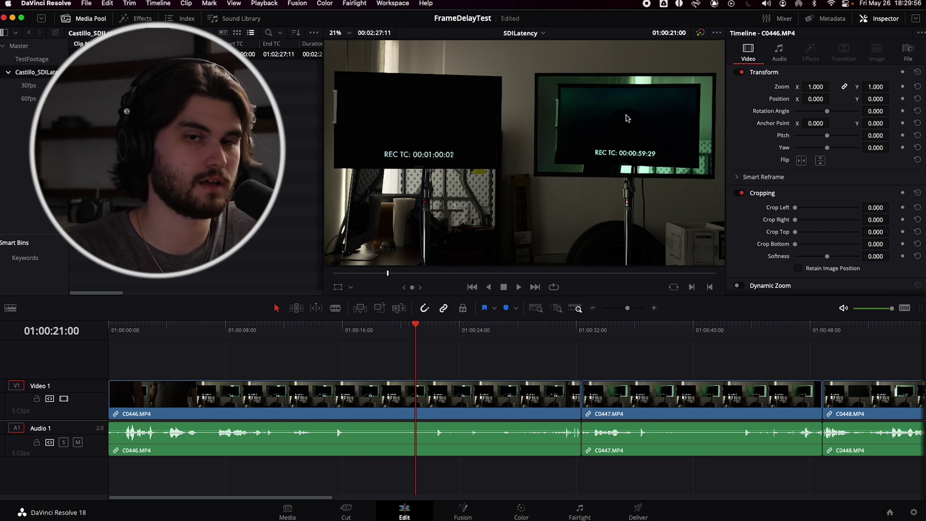
pyautogui.press('Right')
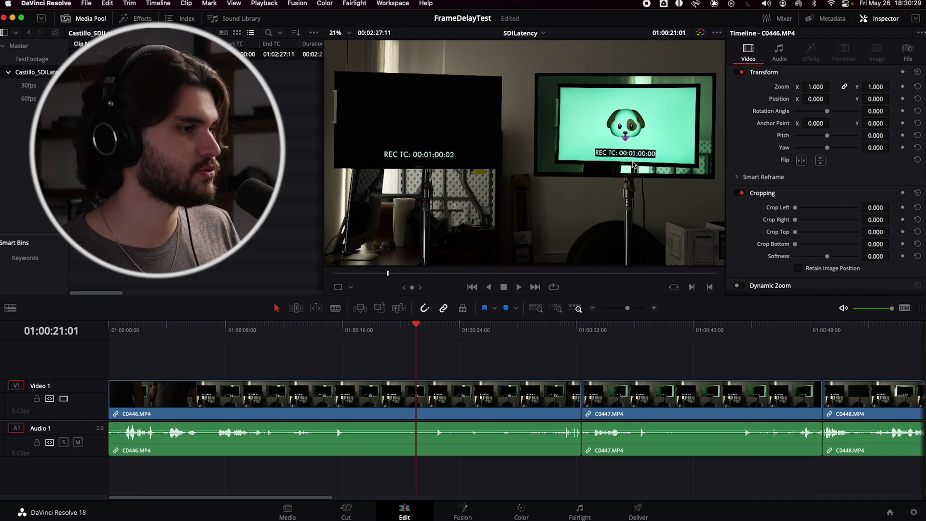
# Step: Jump to 01:00:41:17 in clip C0447 and advance by single frames to 01:00:41:23 to compare the two monitors' flash timing
pyautogui.click(716, 327)
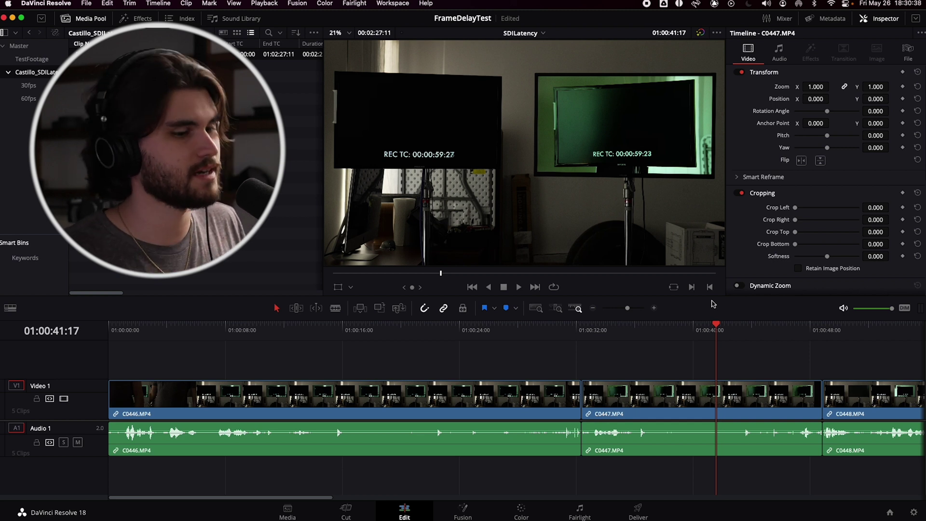
pyautogui.press('Right')
pyautogui.press('Right')
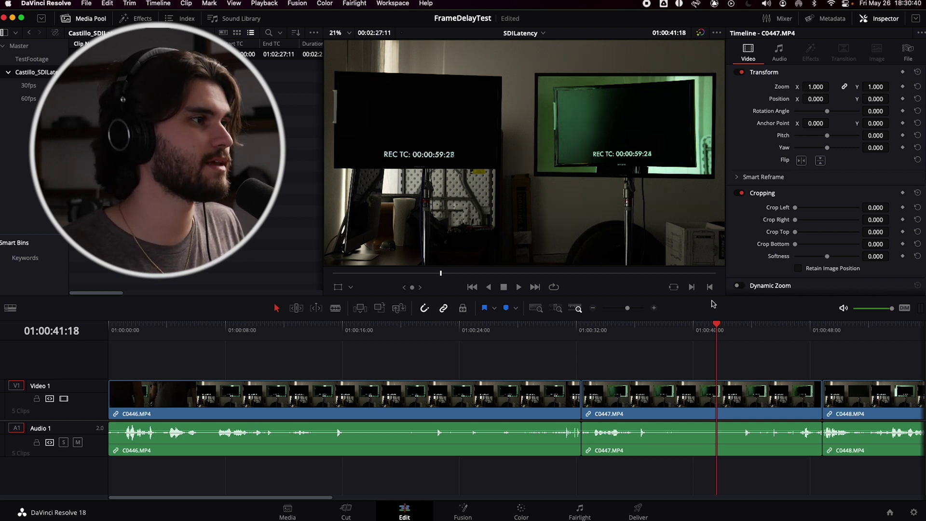
pyautogui.press('Right')
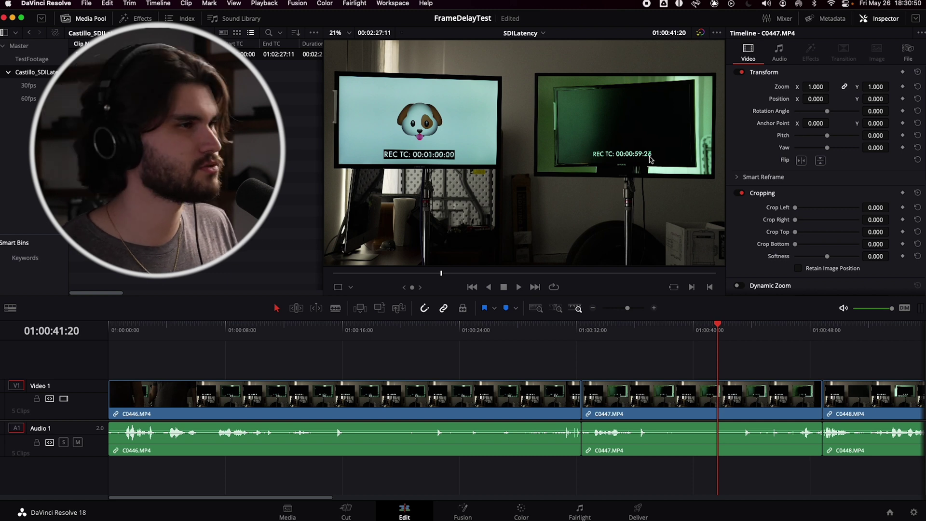
pyautogui.press('Right')
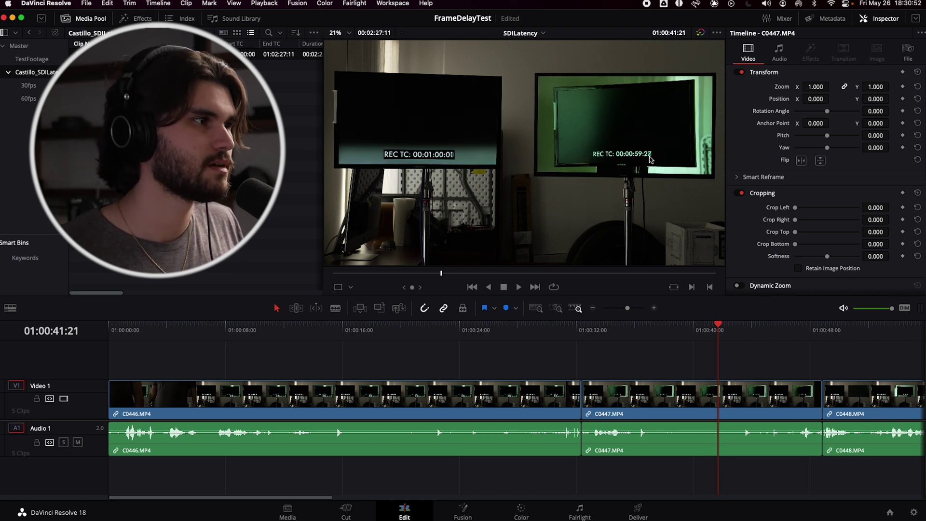
pyautogui.press('Right')
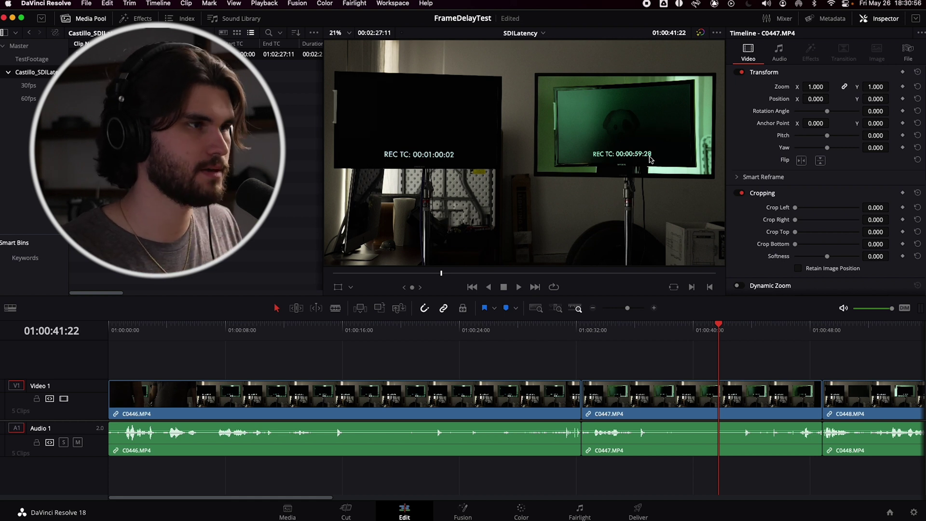
pyautogui.press('Right')
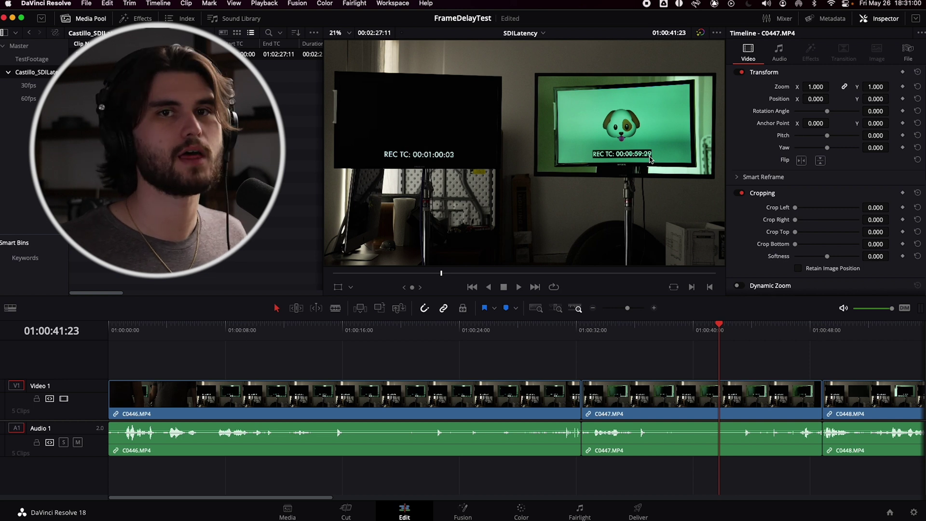
# Step: Examine the delay between the monitors in clip C0448, frame by frame from 01:01:23:16 to 01:01:23:24
pyautogui.press('super+minus')
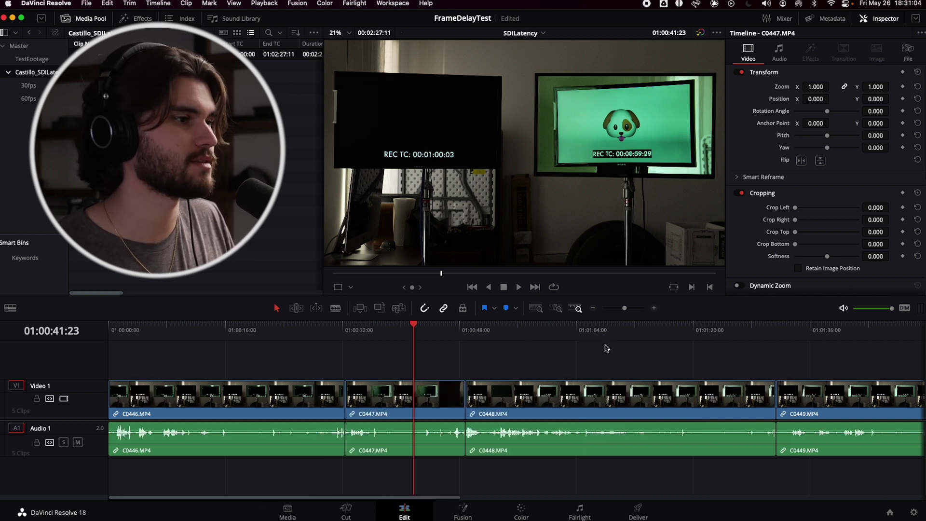
pyautogui.press('super+equal')
pyautogui.click(667, 333)
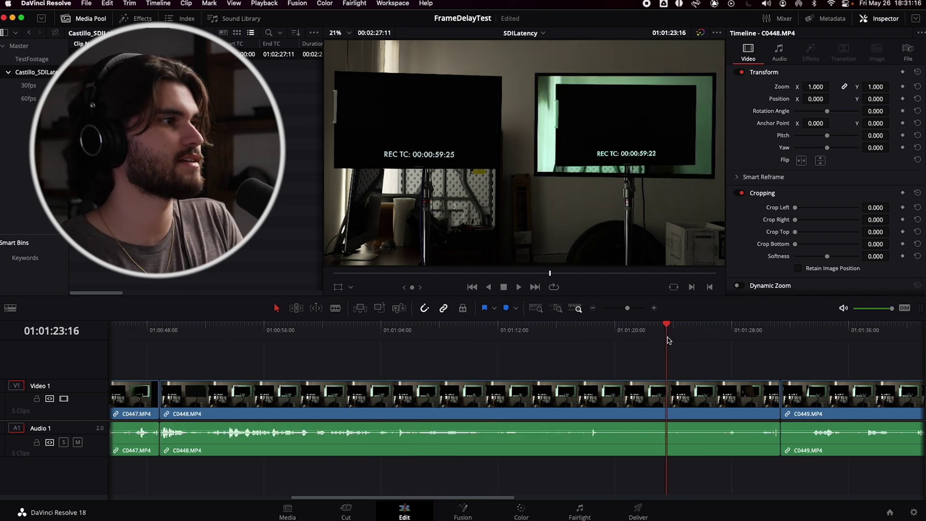
pyautogui.press('Right')
pyautogui.press('Right')
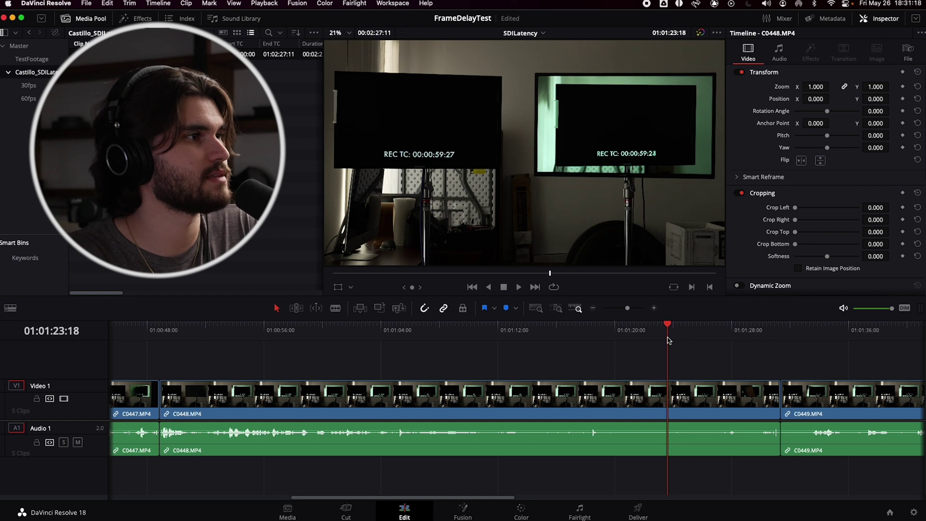
pyautogui.press('Right')
pyautogui.press('Right')
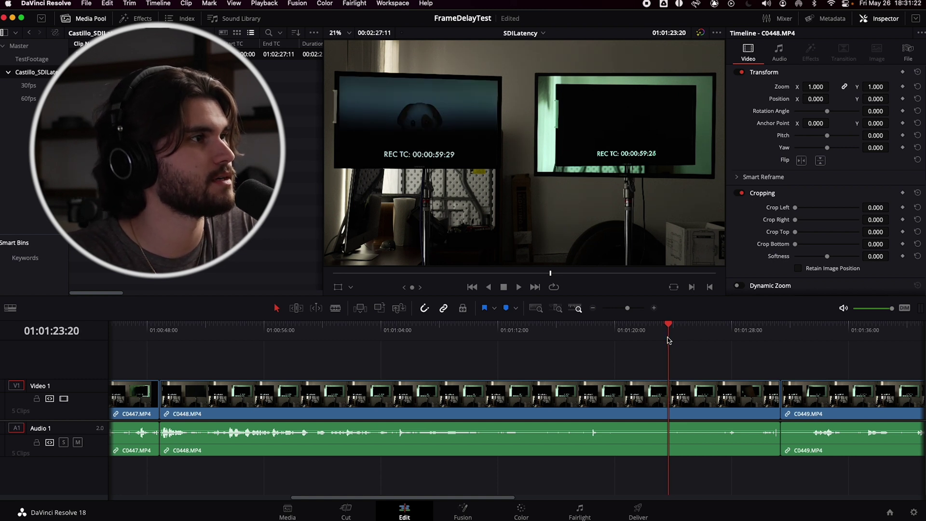
pyautogui.press('Right')
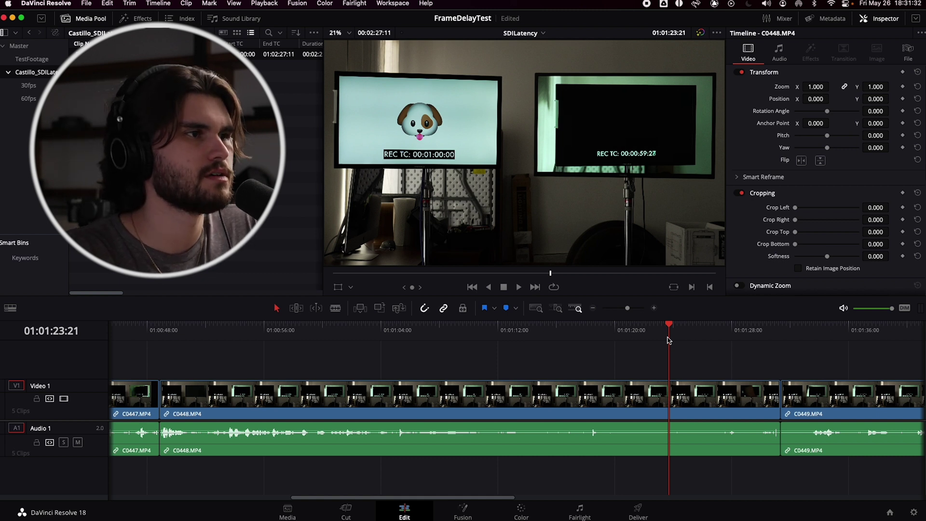
pyautogui.press('Right')
pyautogui.press('Right')
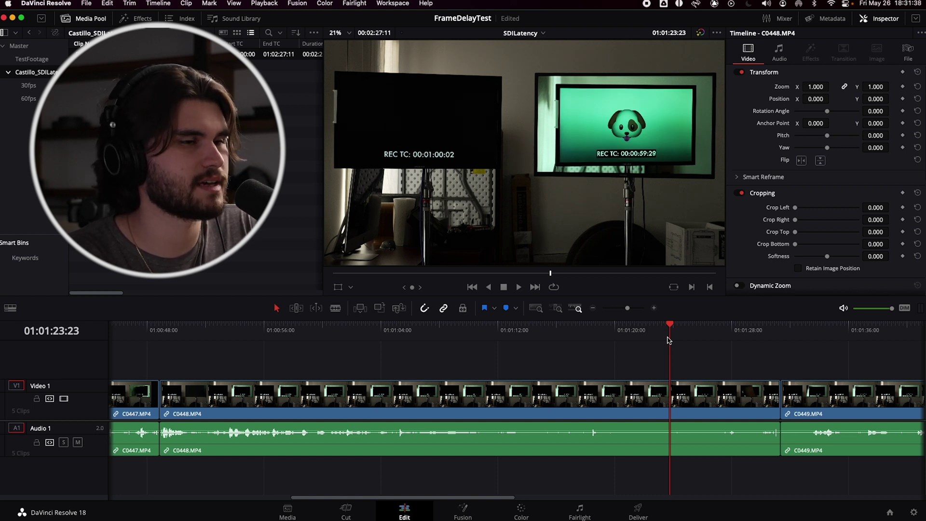
pyautogui.press('Right')
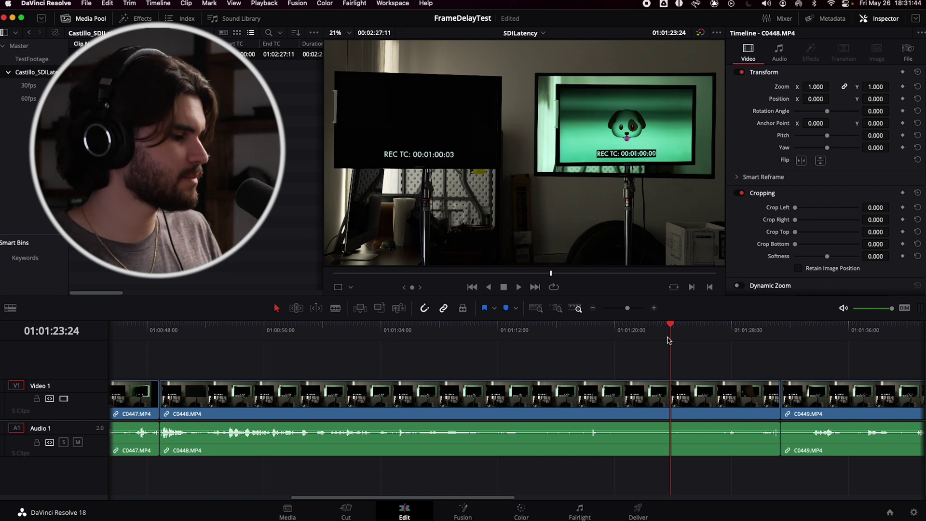
# Step: Move to the flash in clip C0449 and check both monitors' timecodes frame by frame from 01:01:50:09 to 01:01:50:18
pyautogui.press('super+minus')
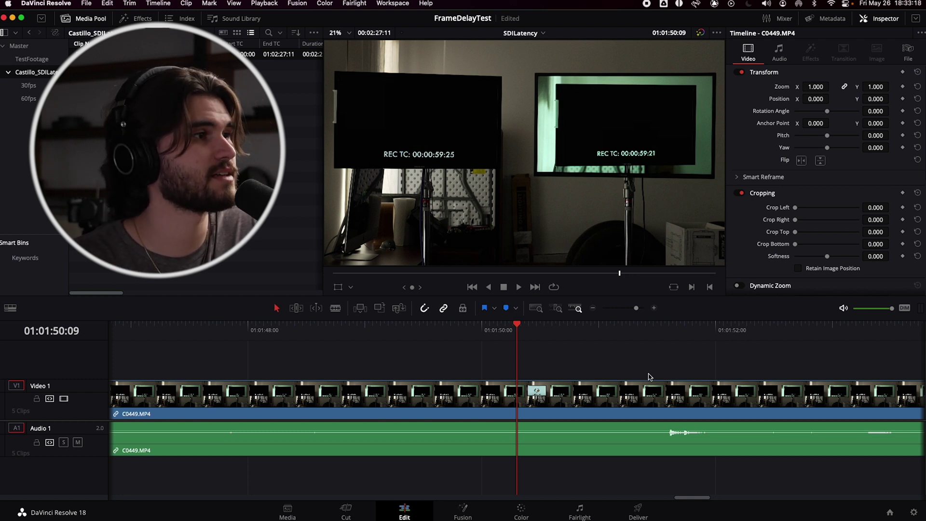
pyautogui.press('Right')
pyautogui.press('Right')
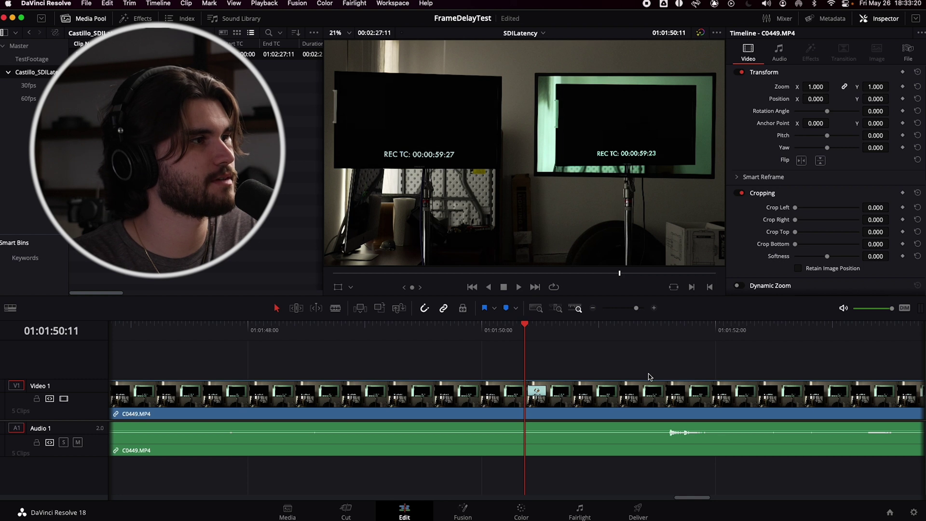
pyautogui.press('Right')
pyautogui.press('Right')
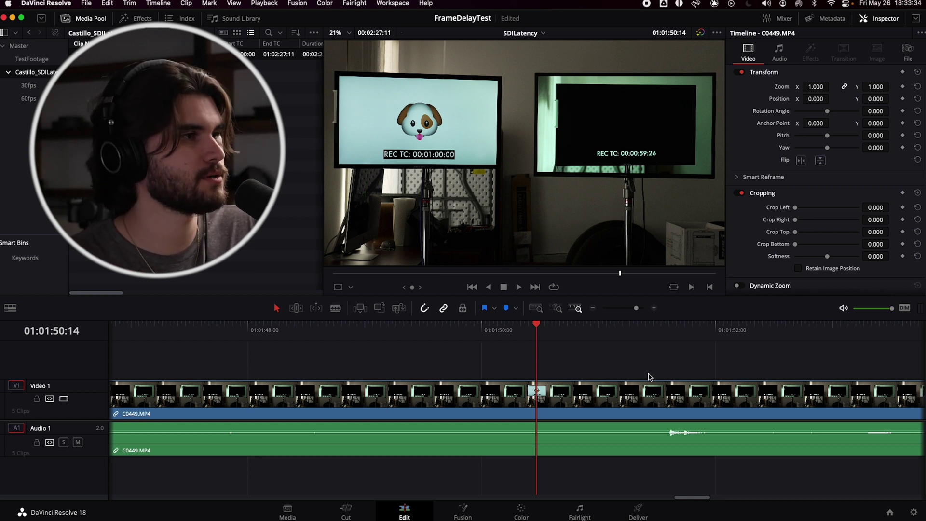
pyautogui.press('Right')
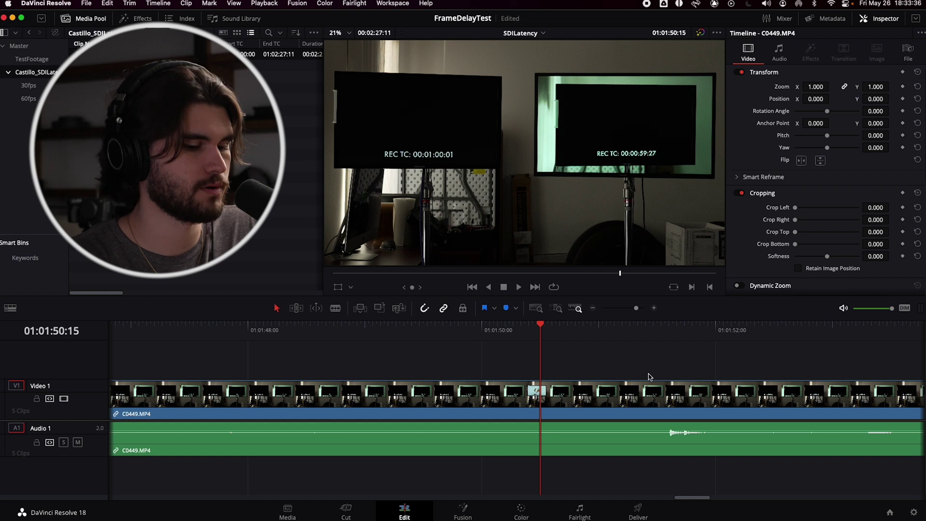
pyautogui.press('Right')
pyautogui.press('Right')
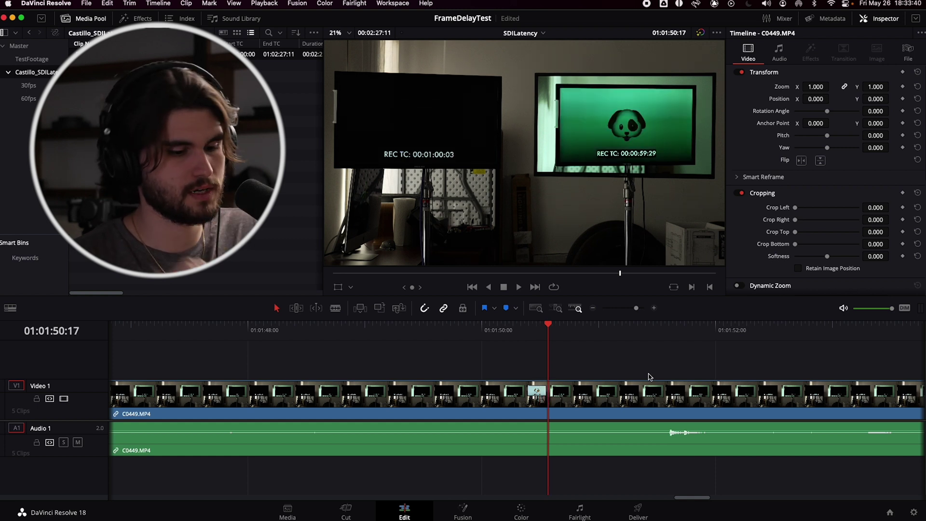
pyautogui.press('Right')
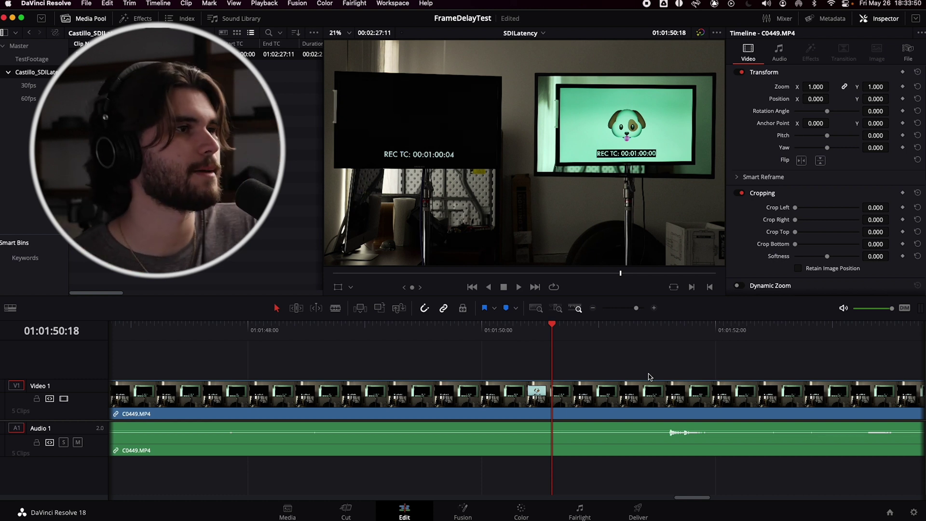
# Step: Find the flash in clip C0450 and compare both monitors frame by frame from 01:02:13:15 to 01:02:13:24
pyautogui.press('super+minus')
pyautogui.press('super+minus')
pyautogui.press('super+minus')
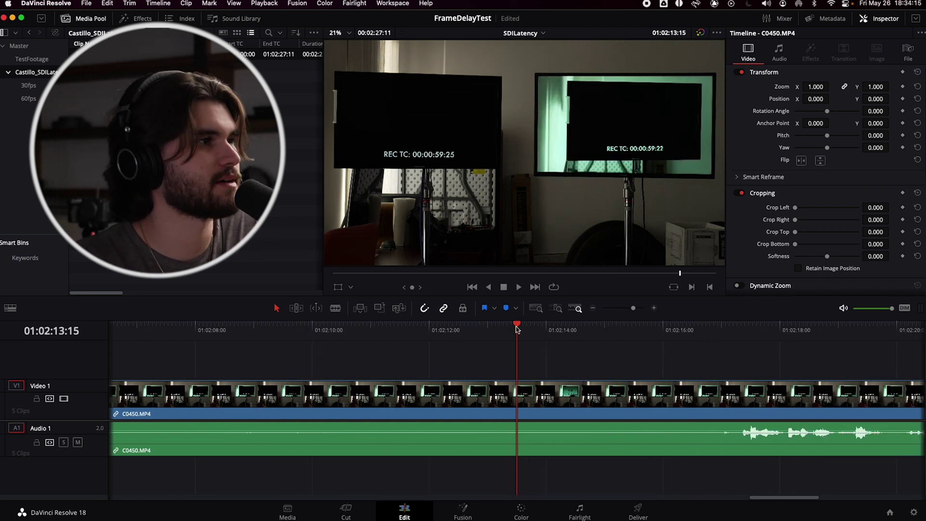
pyautogui.moveTo(516, 329); pyautogui.dragTo(518, 328)
pyautogui.press('Right')
pyautogui.press('Right')
pyautogui.press('Right')
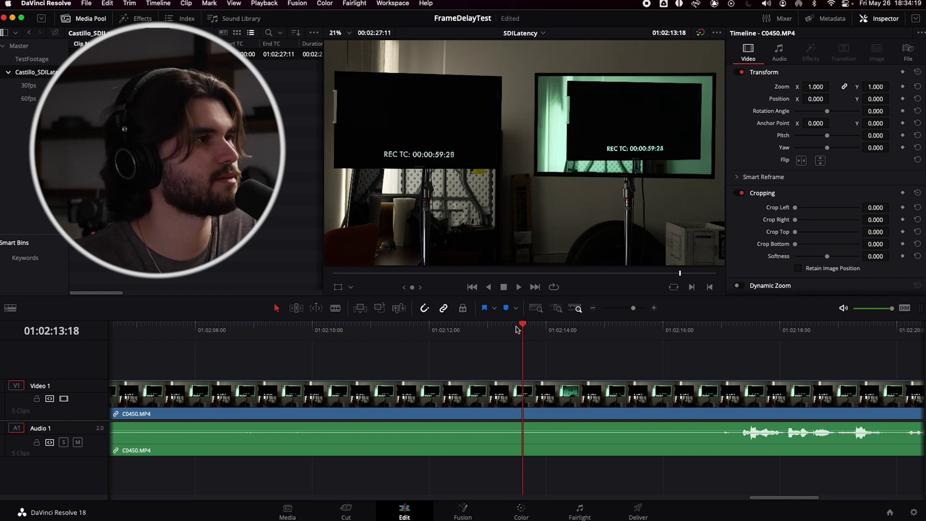
pyautogui.press('Right')
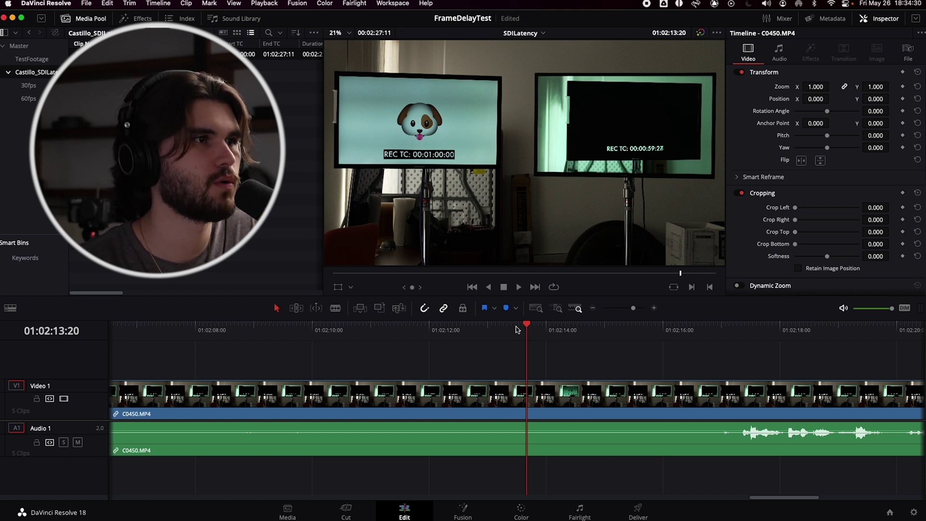
pyautogui.press('Right')
pyautogui.press('Right')
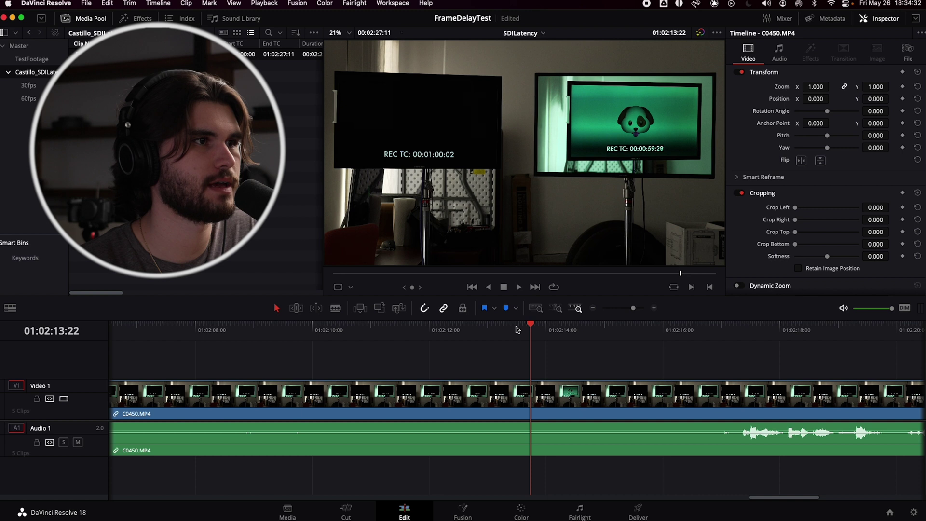
pyautogui.press('Right')
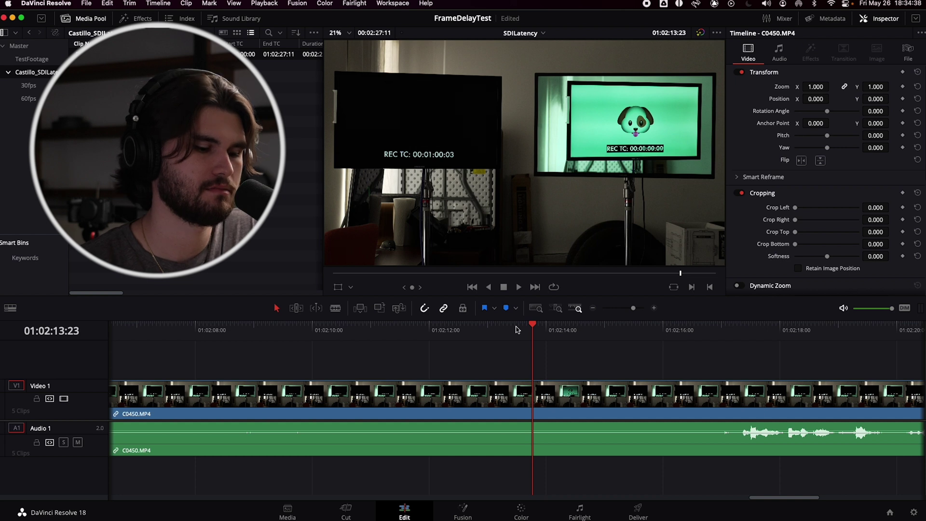
pyautogui.press('Right')
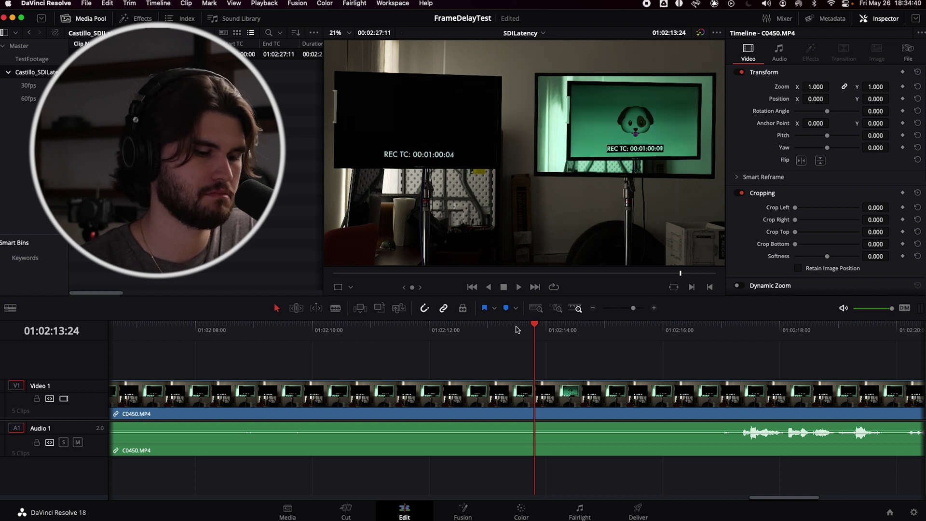
# Step: Alternate between frames 01:02:13:23 and 01:02:13:24 to compare the second monitor's image, ending on 01:02:13:23
pyautogui.press('Left')
pyautogui.press('Right')
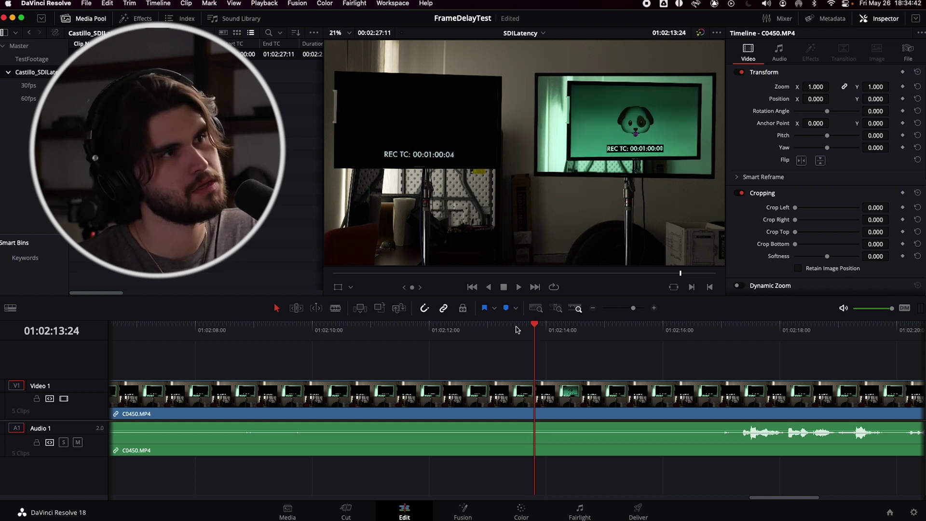
pyautogui.press('Left')
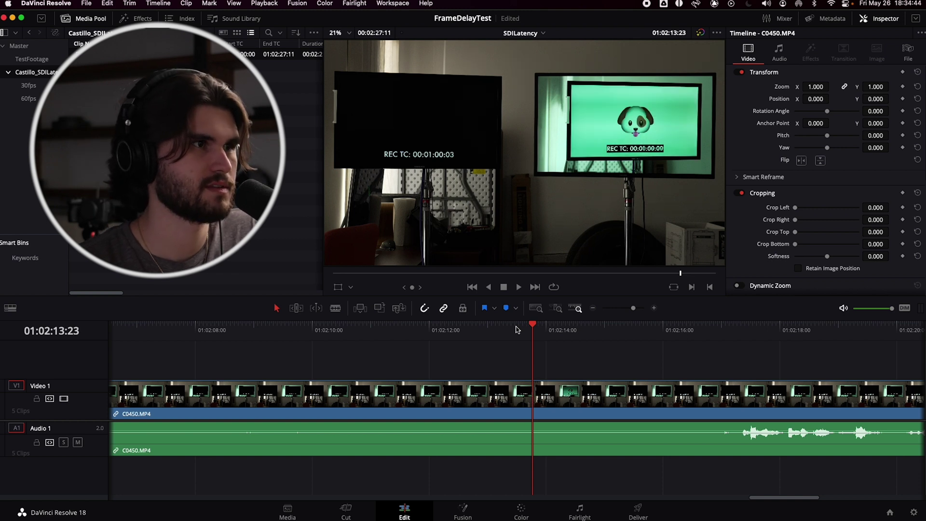
pyautogui.press('Right')
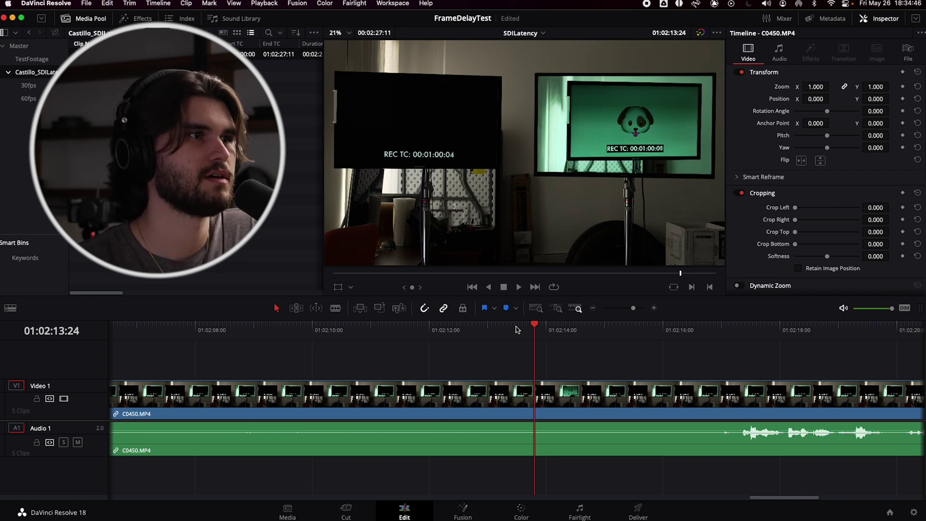
pyautogui.press('Left')
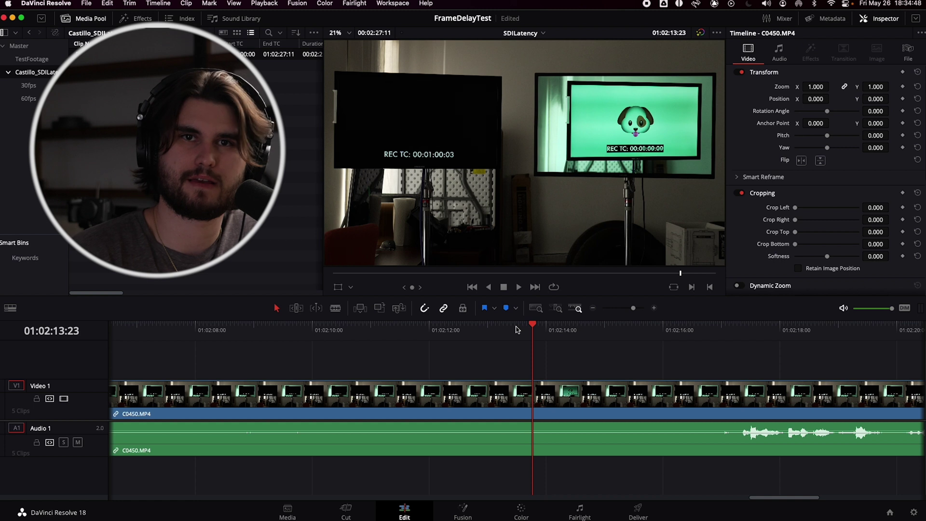